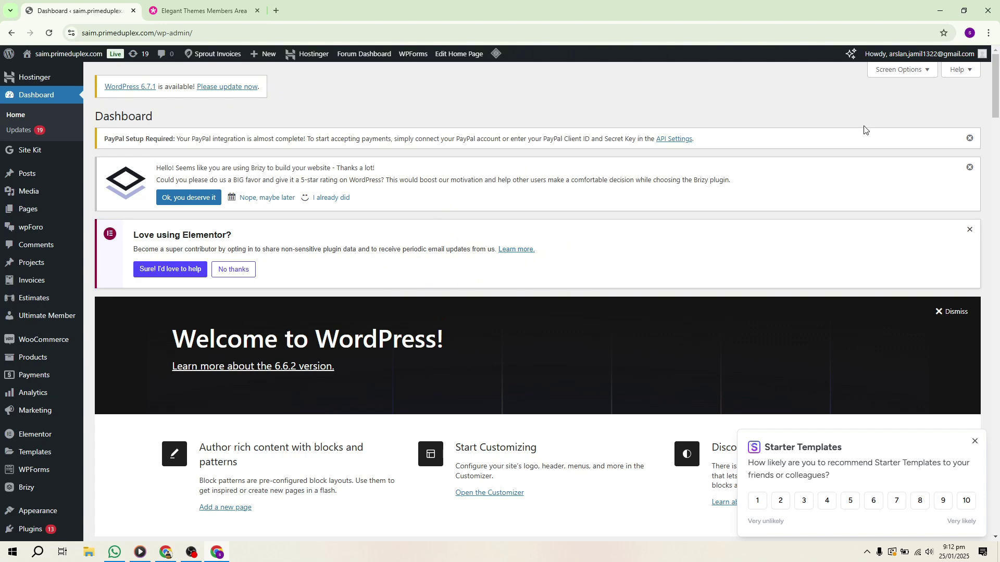
# Step: Switch to the Elegant Themes members area to browse the Divi, Extra, Bloom and Monarch downloads
pyautogui.click(200, 10)
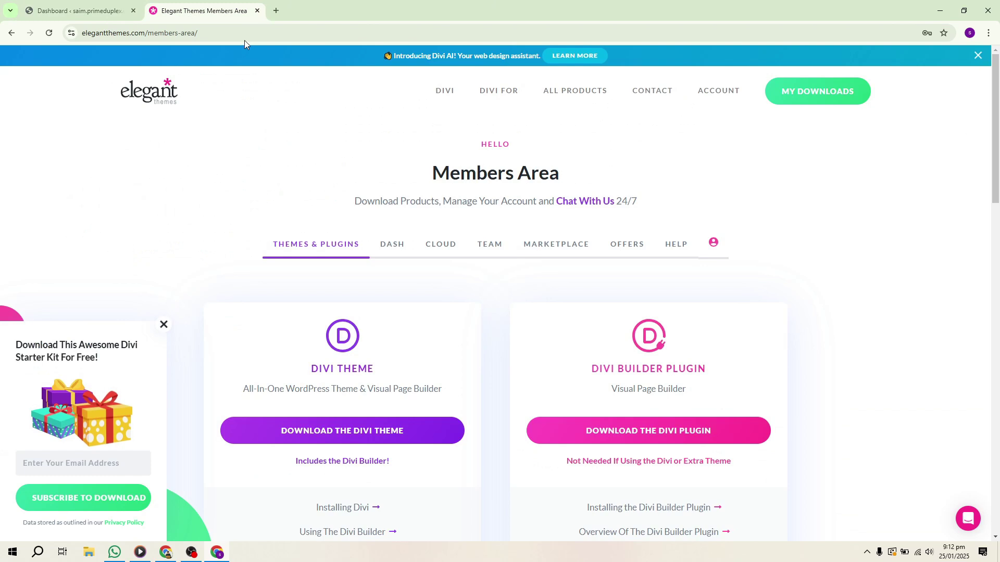
pyautogui.scroll(-2, 493, 193)
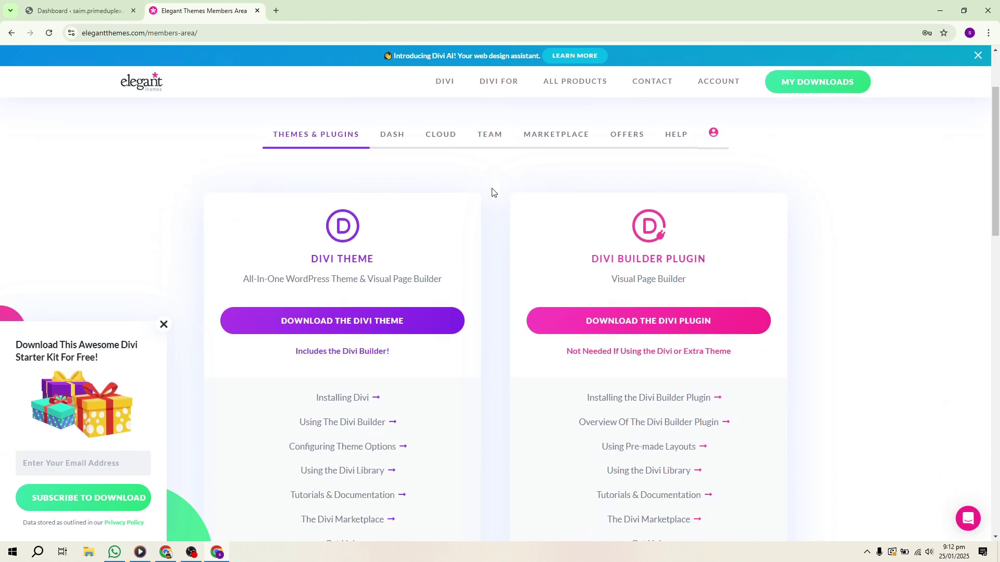
pyautogui.scroll(-1, 493, 192)
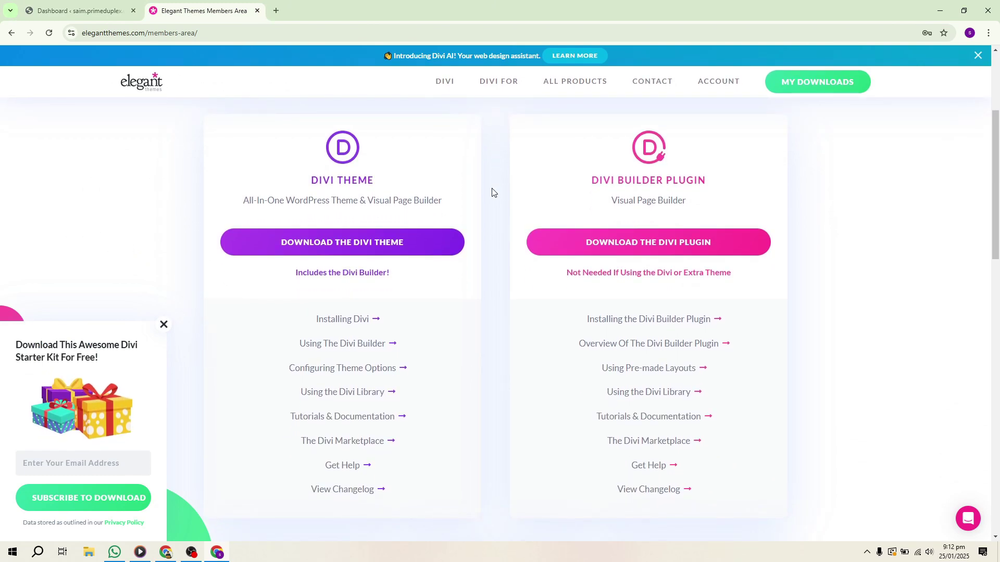
pyautogui.scroll(-3, 493, 192)
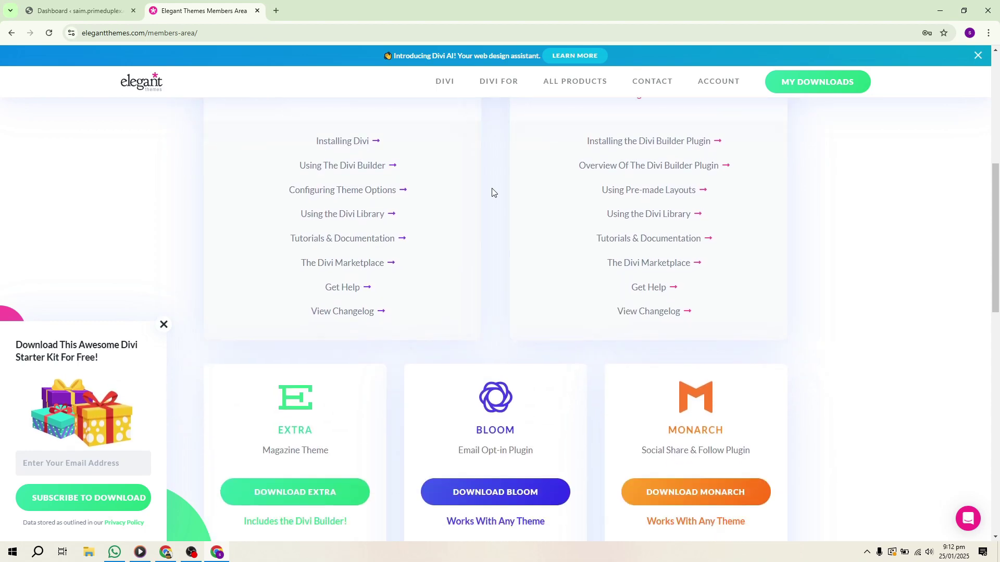
pyautogui.scroll(-3, 494, 192)
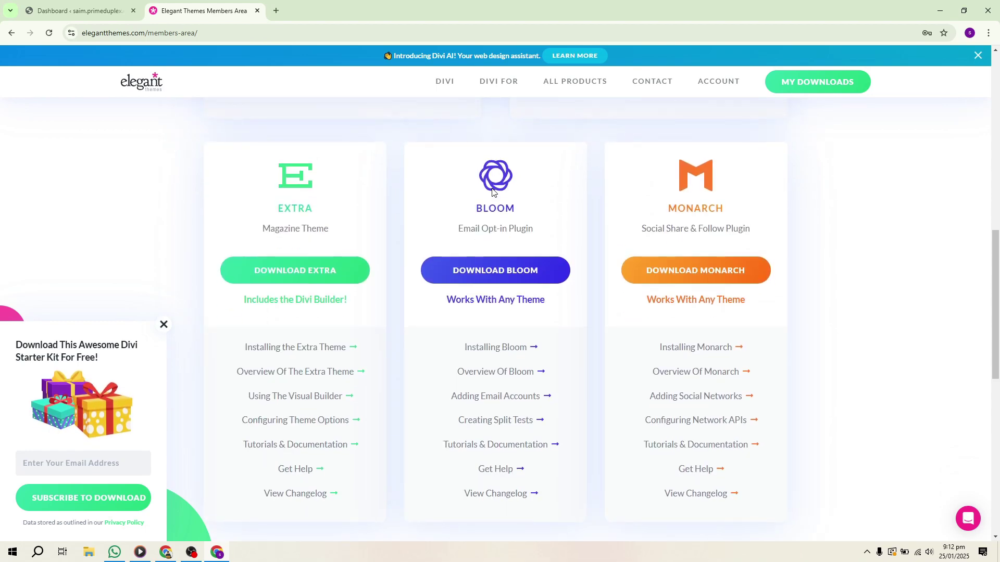
pyautogui.scroll(3, 493, 192)
pyautogui.scroll(2, 493, 193)
pyautogui.scroll(-1, 383, 258)
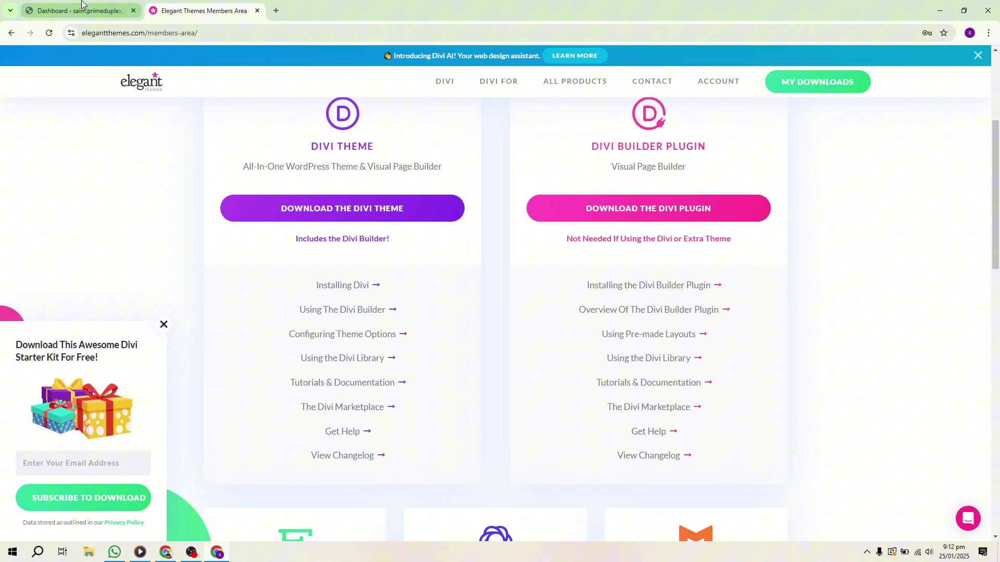
# Step: Go from the WordPress dashboard through Appearance > Themes to the Add Themes page
pyautogui.click(81, 10)
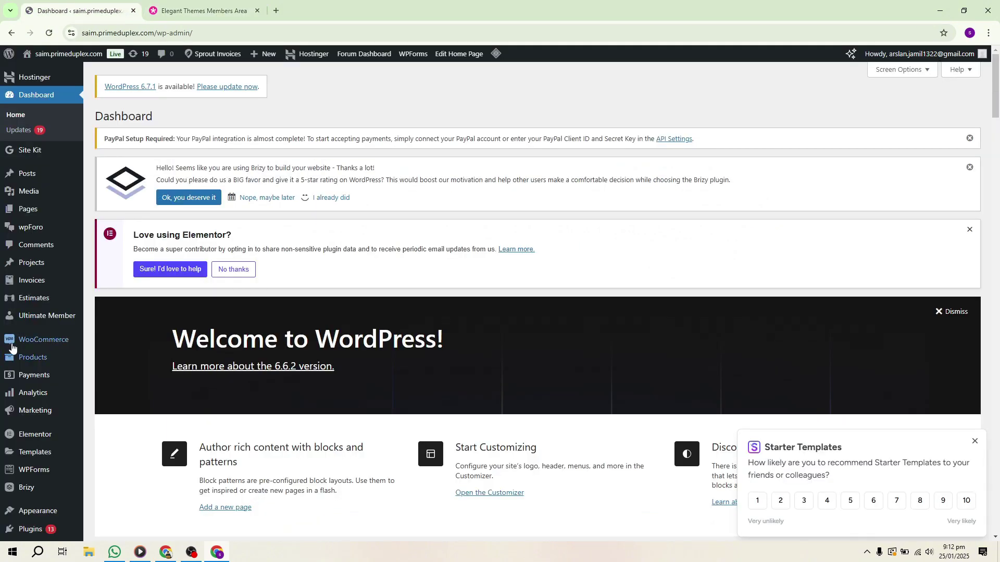
pyautogui.scroll(-1, 23, 336)
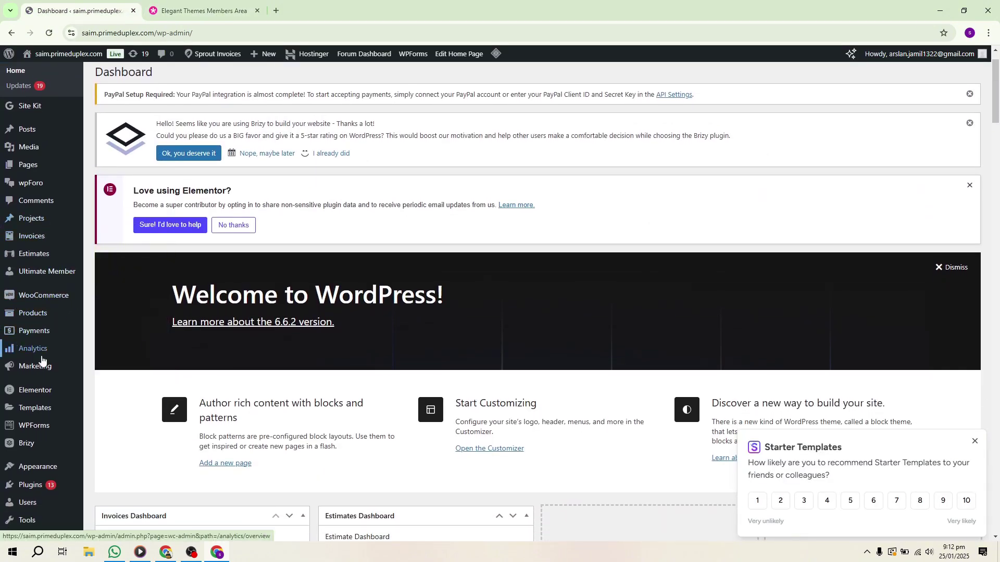
pyautogui.scroll(-3, 47, 217)
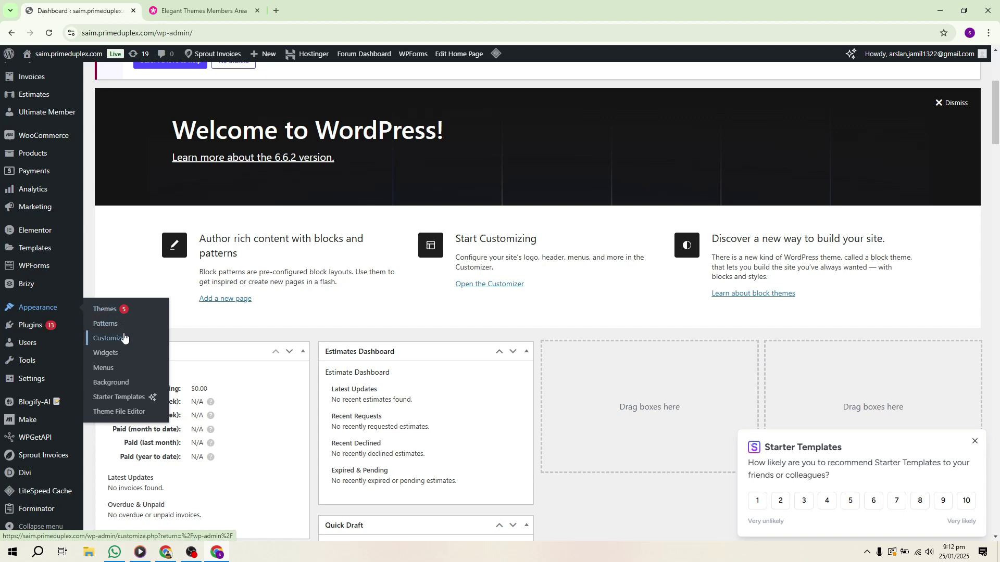
pyautogui.click(106, 310)
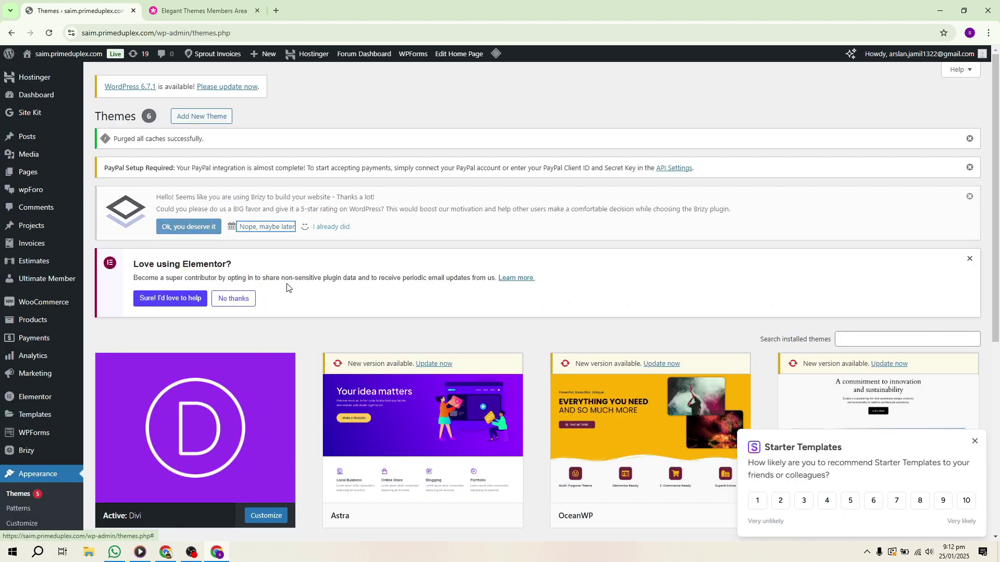
pyautogui.click(206, 119)
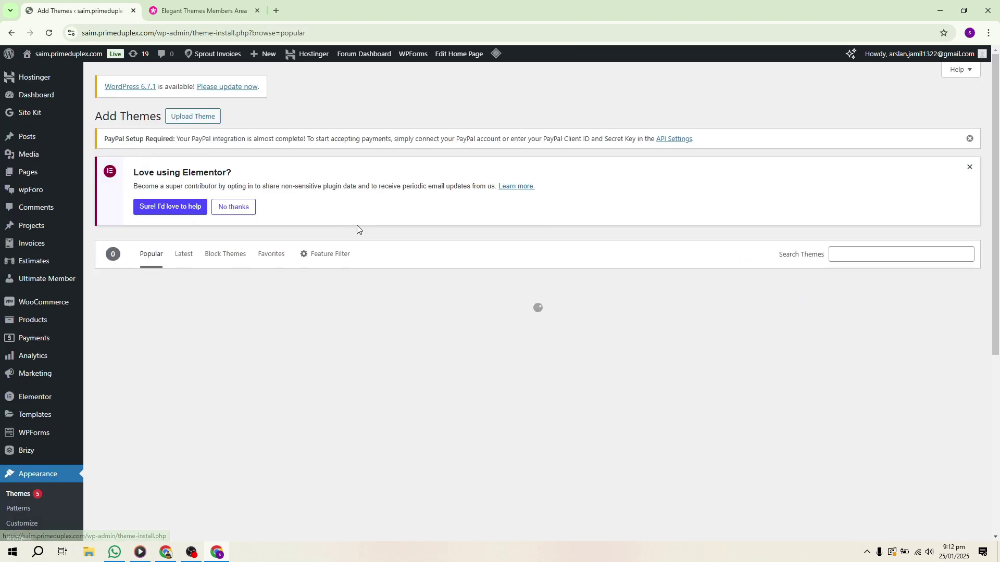
# Step: Attach Divi.zip in the WordPress theme upload form
pyautogui.click(193, 115)
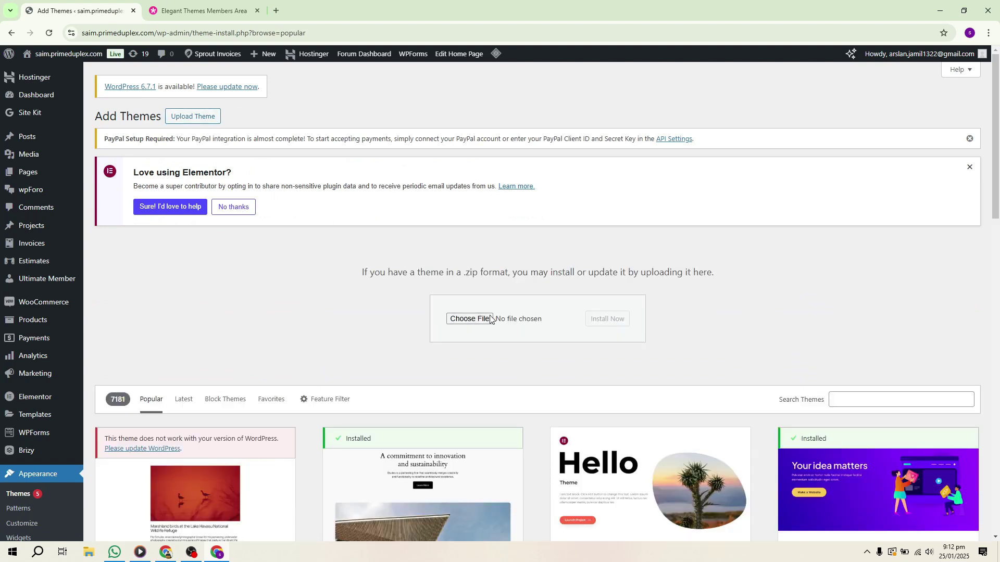
pyautogui.click(469, 319)
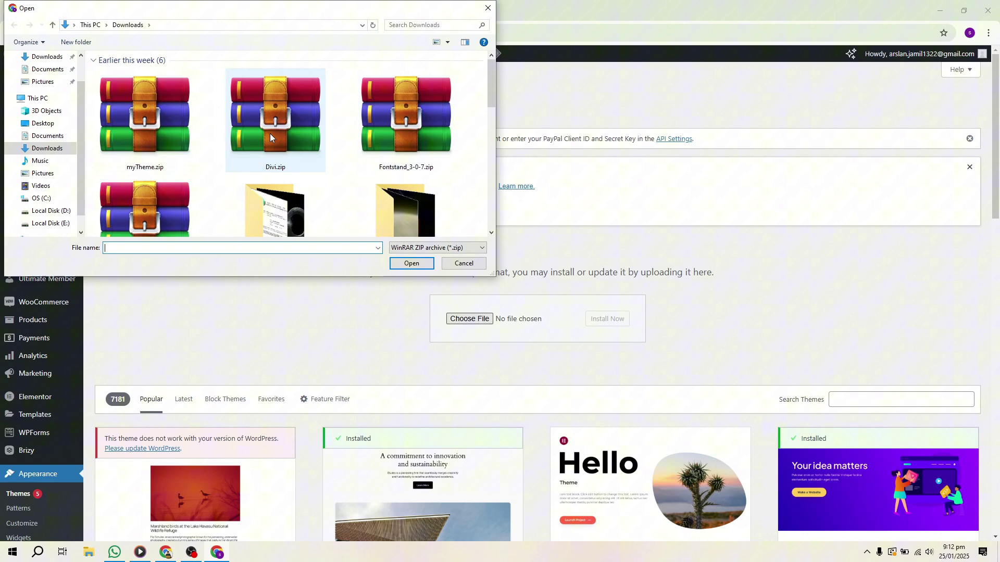
pyautogui.click(270, 134)
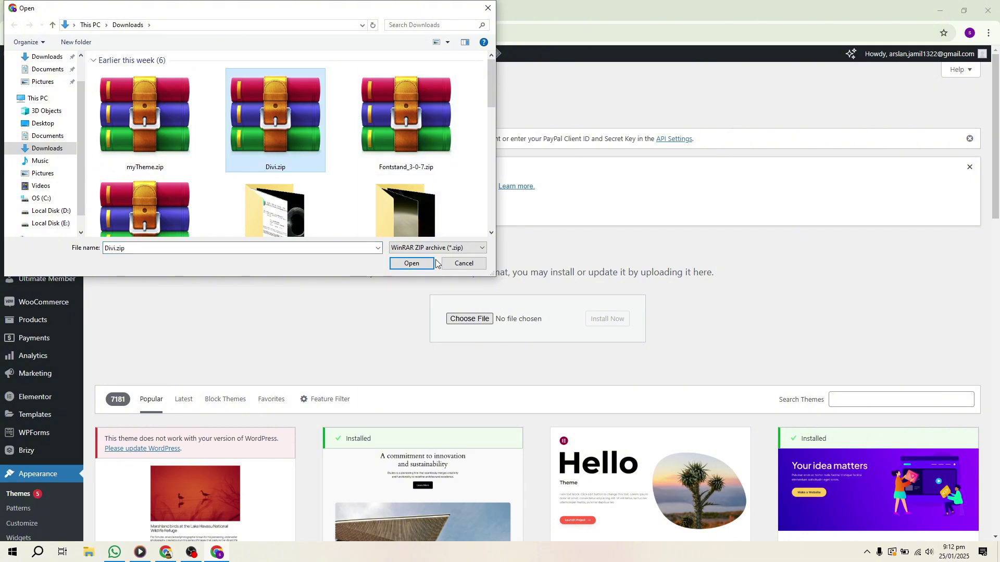
pyautogui.click(411, 263)
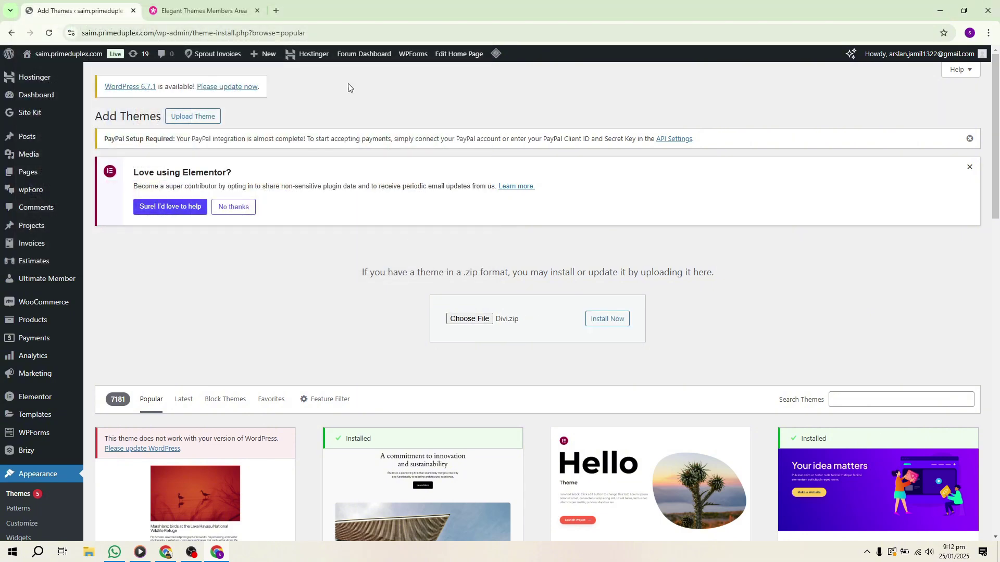
# Step: Glance at the Elegant Themes tab, then install the uploaded Divi theme
pyautogui.click(204, 10)
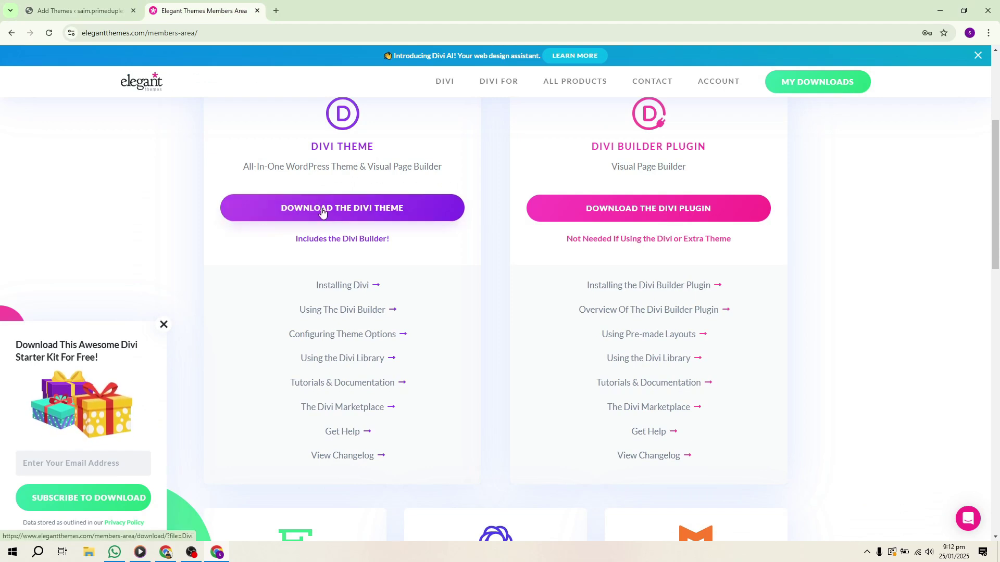
pyautogui.click(79, 10)
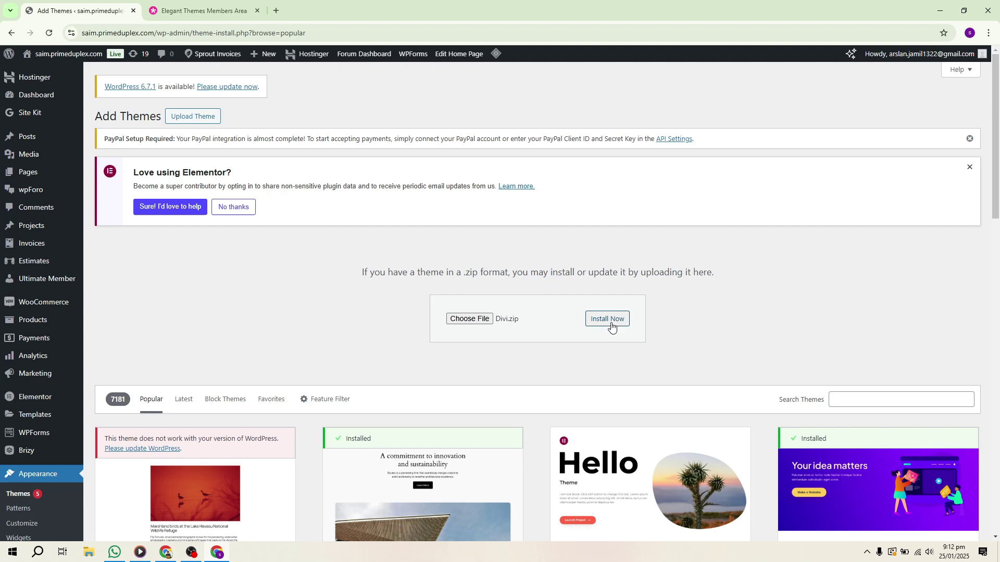
pyautogui.click(19, 494)
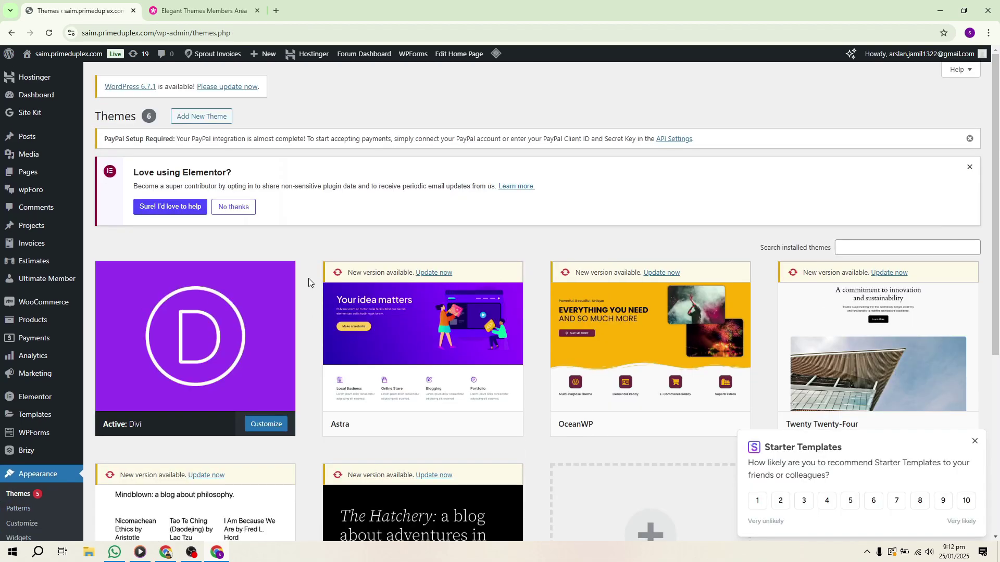
pyautogui.scroll(-1, 309, 278)
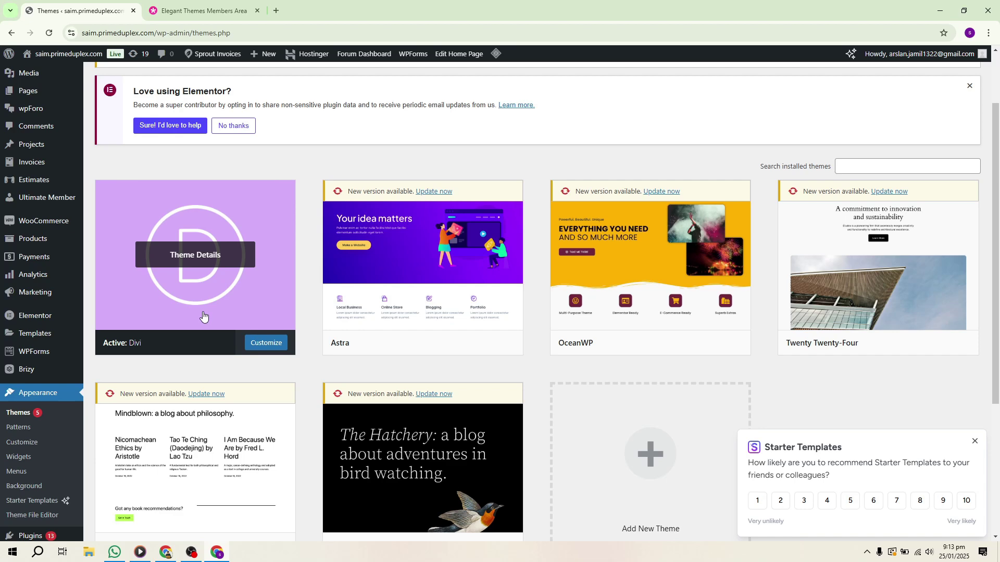
pyautogui.scroll(-3, 32, 328)
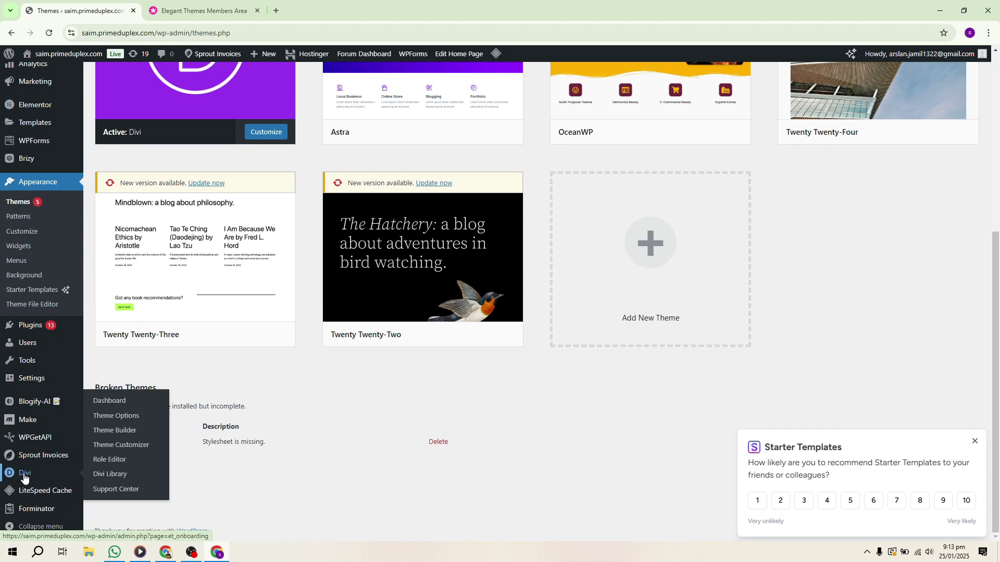
# Step: Open the Divi Overview dashboard showing the active license and documentation resources
pyautogui.click(109, 400)
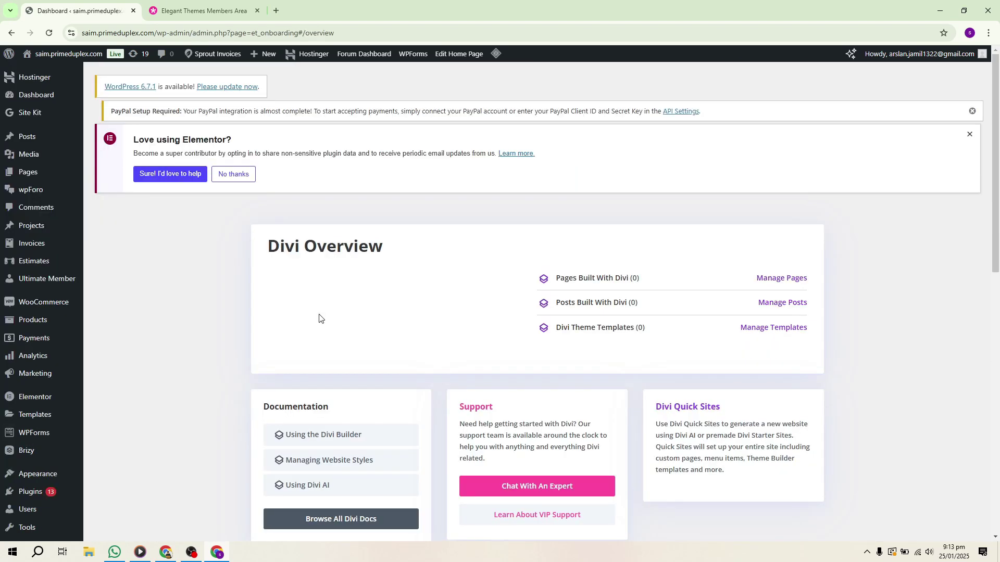
pyautogui.scroll(-3, 319, 314)
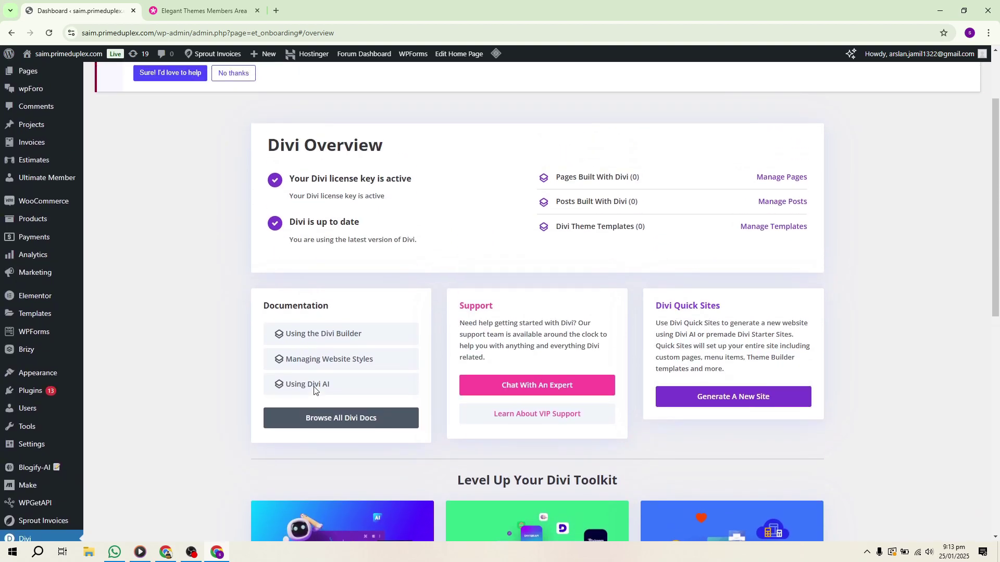
pyautogui.scroll(-3, 314, 387)
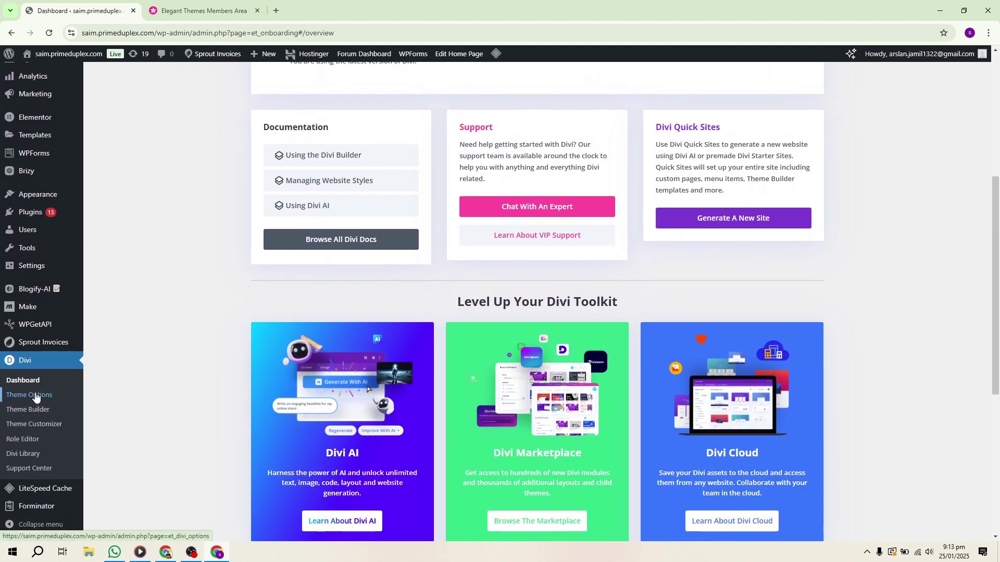
# Step: Open Divi Theme Options and review General settings like navigation bar, gallery and sidebar layout
pyautogui.click(33, 405)
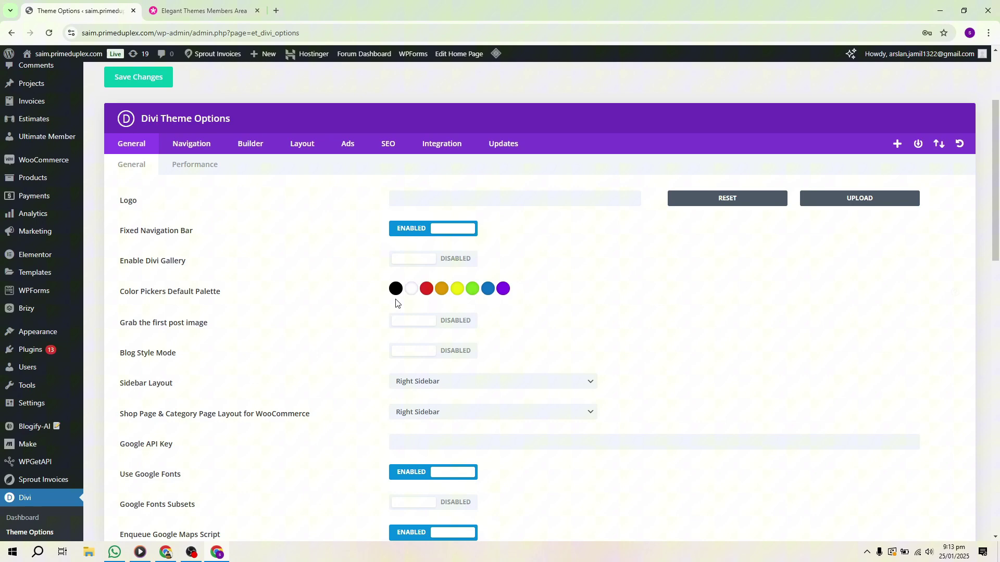
pyautogui.scroll(-1, 397, 305)
pyautogui.doubleClick(129, 257)
pyautogui.click(251, 244)
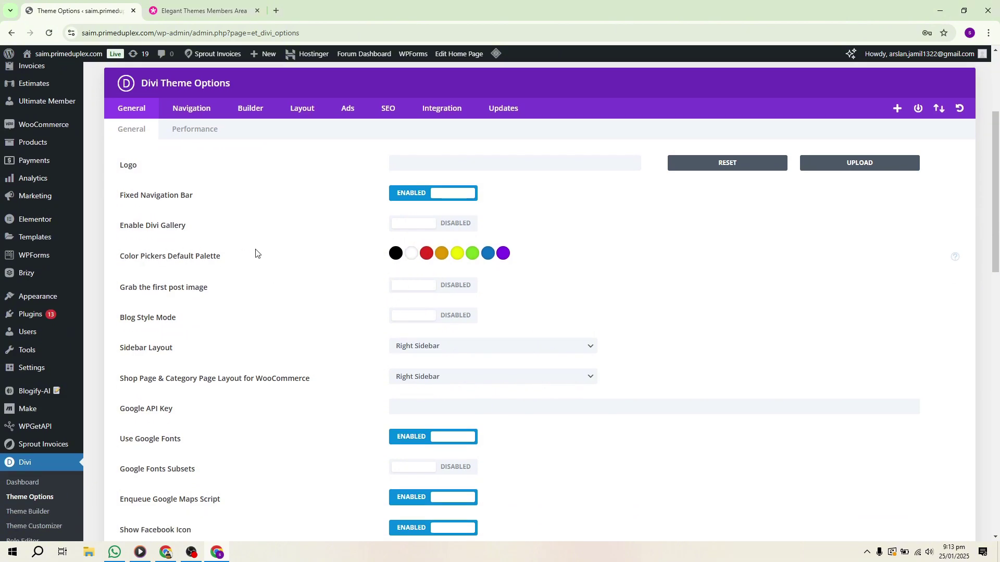
pyautogui.scroll(-1, 404, 329)
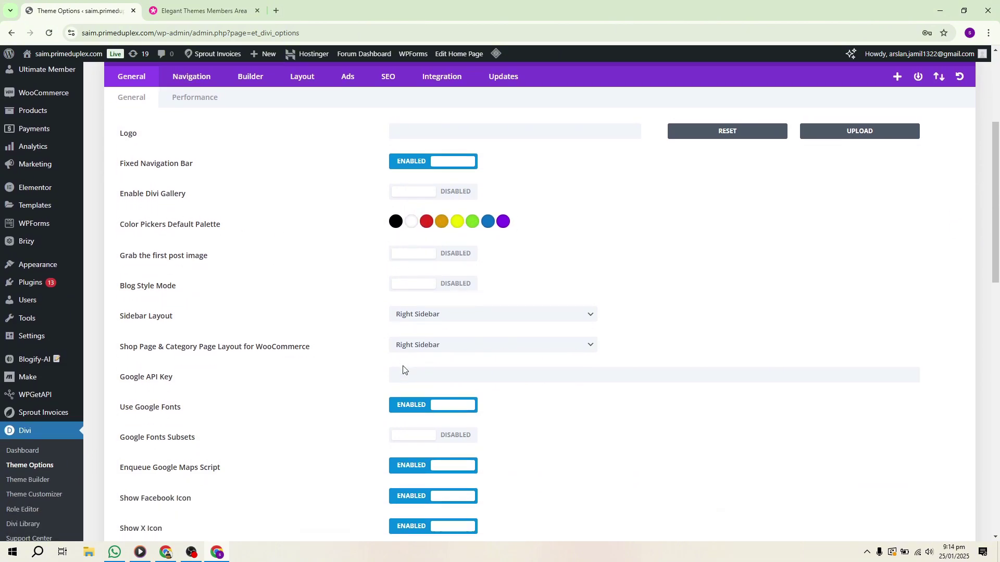
pyautogui.scroll(3, 404, 368)
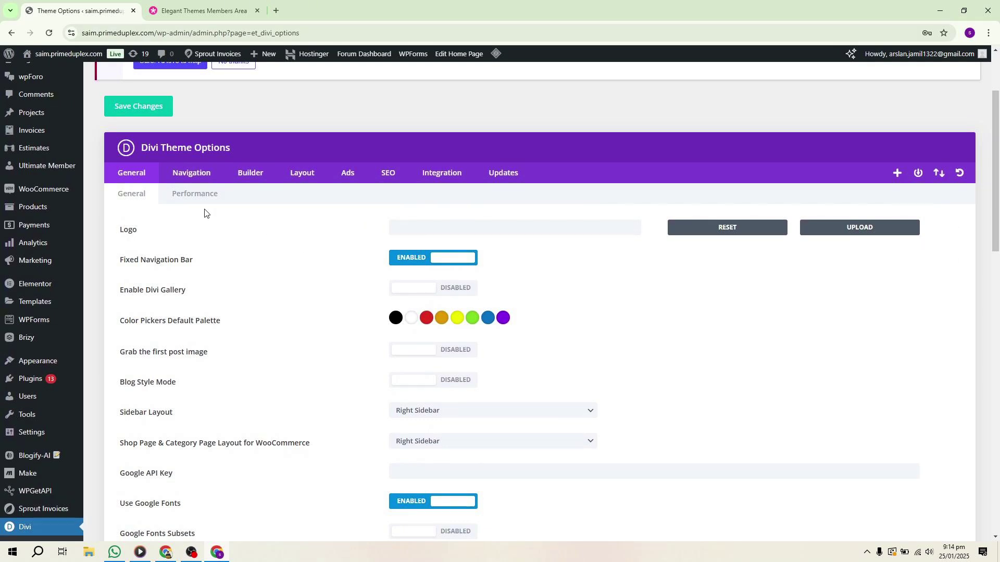
# Step: Show Divi's Integration settings with their code editors
pyautogui.click(442, 172)
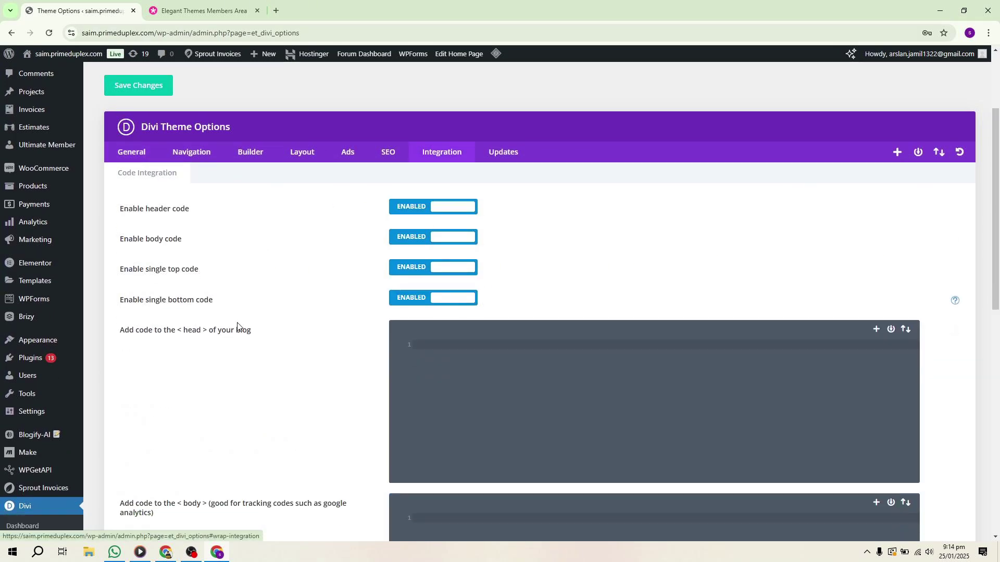
pyautogui.scroll(-2, 239, 326)
pyautogui.scroll(-1, 238, 327)
pyautogui.scroll(-3, 238, 327)
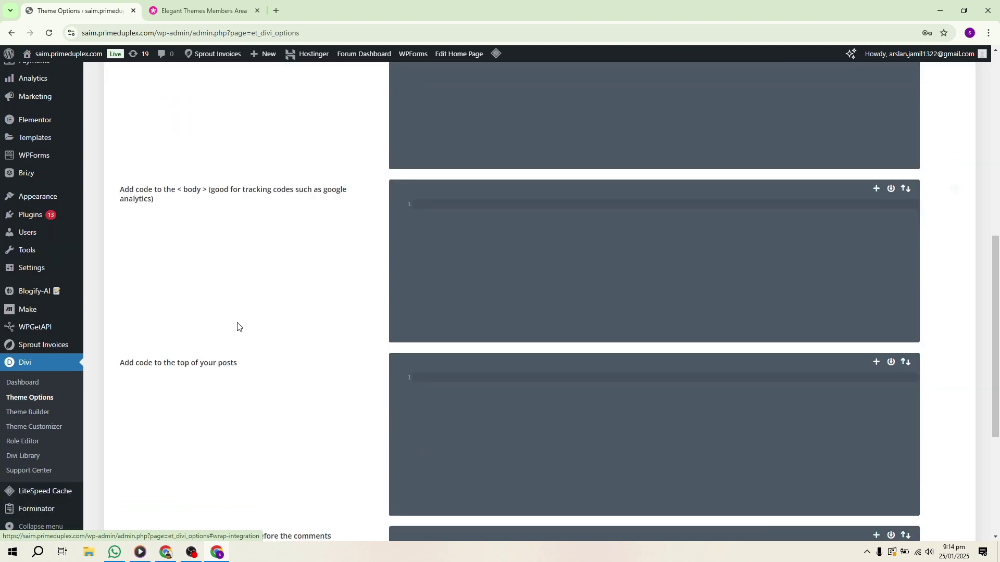
pyautogui.scroll(-2, 238, 327)
pyautogui.scroll(2, 238, 327)
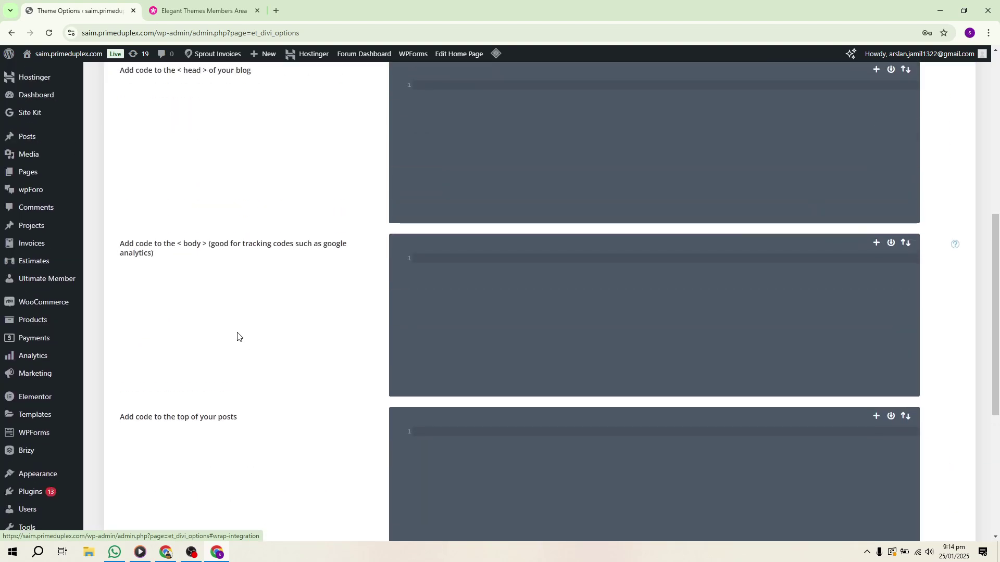
pyautogui.scroll(2, 238, 327)
pyautogui.scroll(2, 238, 327)
pyautogui.scroll(2, 238, 336)
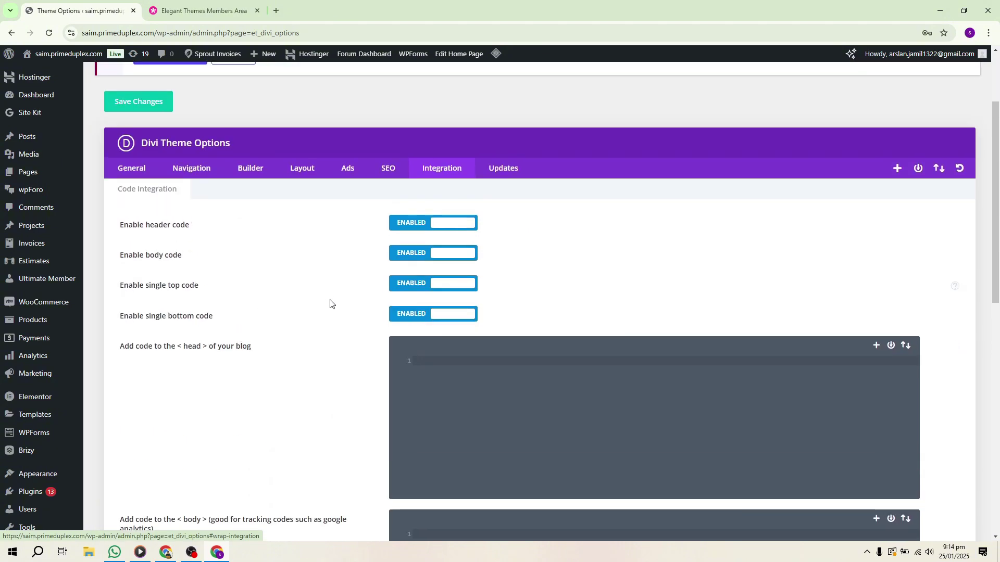
pyautogui.scroll(-1, 330, 304)
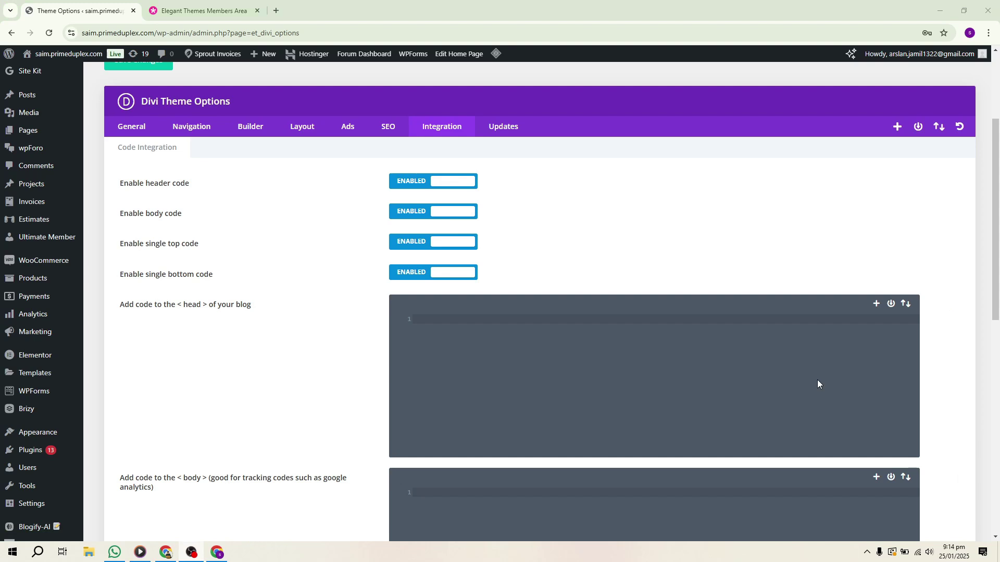
pyautogui.scroll(-2, 921, 414)
# Step: Show Divi's Updates settings with the Elegant Themes username, API key and version rollback
pyautogui.click(503, 126)
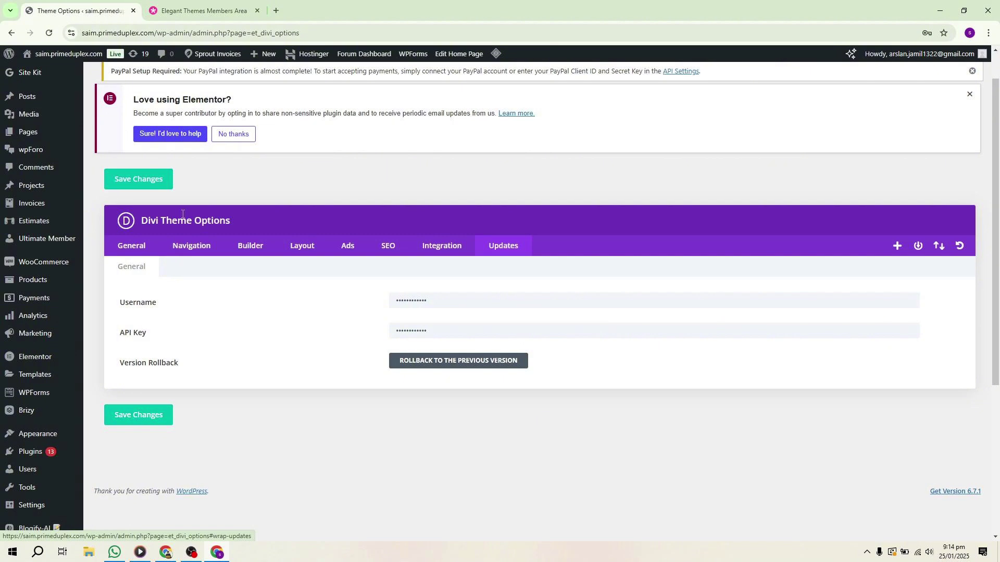
# Step: Review Divi's Navigation settings, including the Categories and General Settings subtabs
pyautogui.click(192, 245)
pyautogui.scroll(-1, 281, 333)
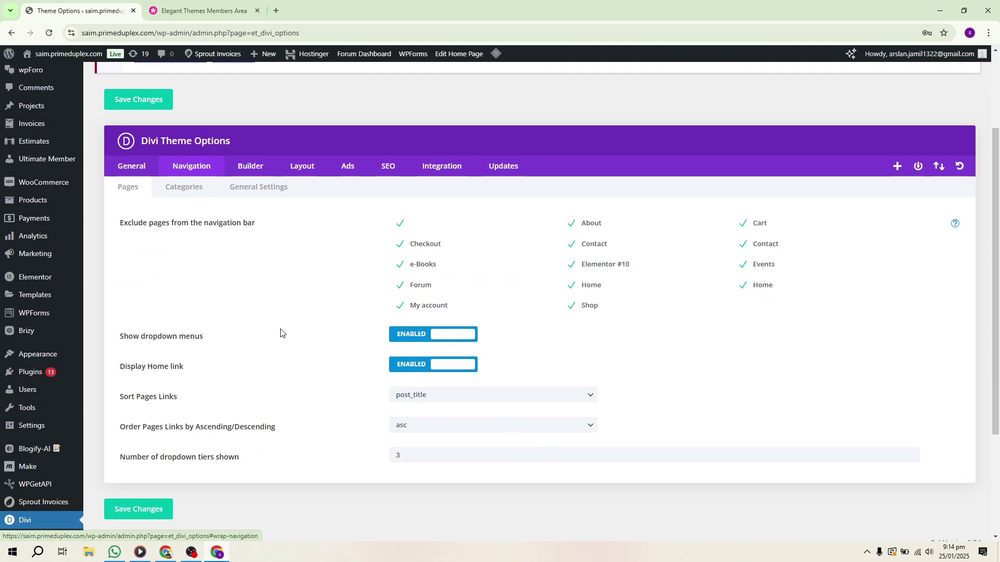
pyautogui.scroll(-2, 281, 333)
pyautogui.scroll(1, 282, 334)
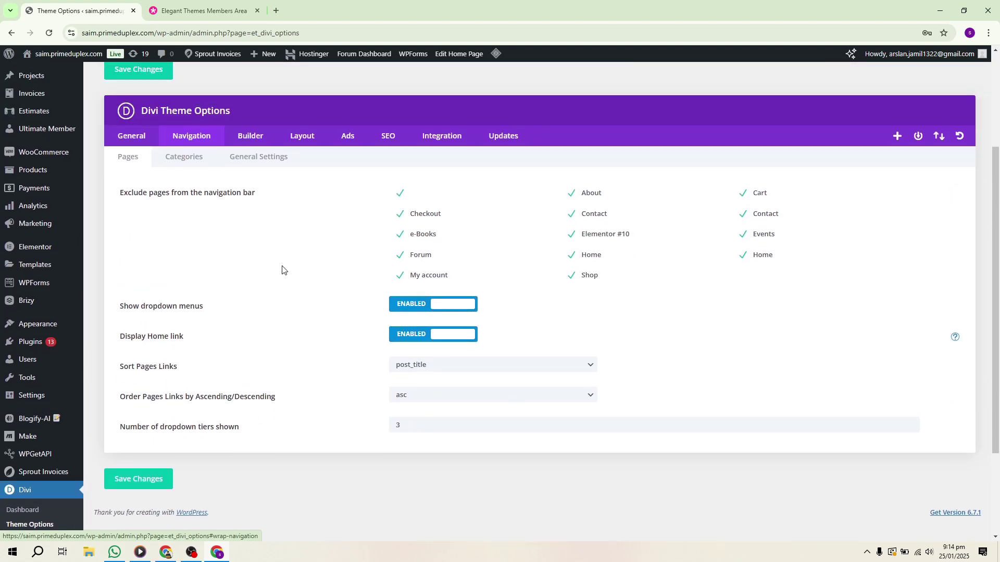
pyautogui.click(184, 156)
pyautogui.click(258, 158)
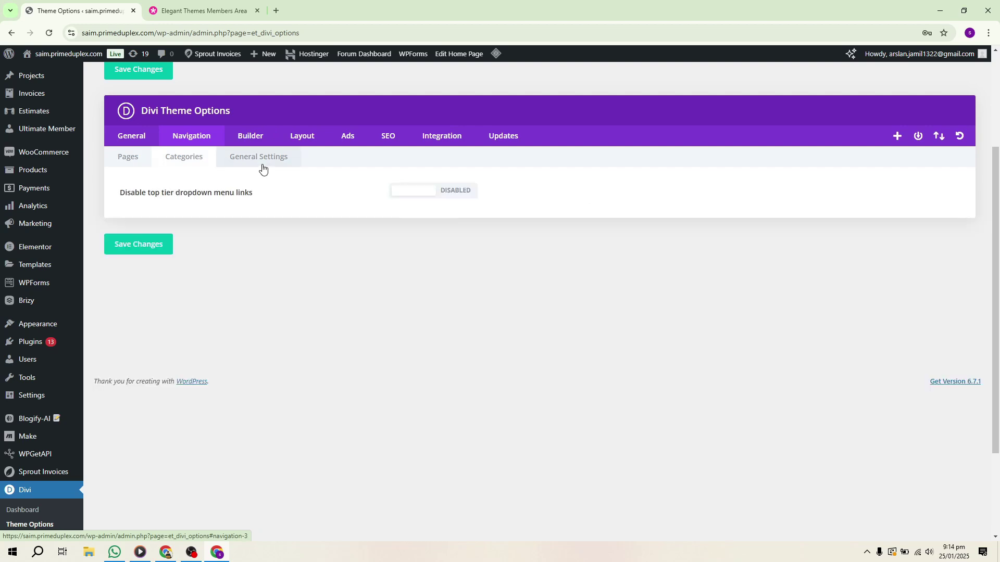
# Step: Review the Builder, Layout and Ads settings, including the disabled 468x60 single-post banner
pyautogui.click(250, 136)
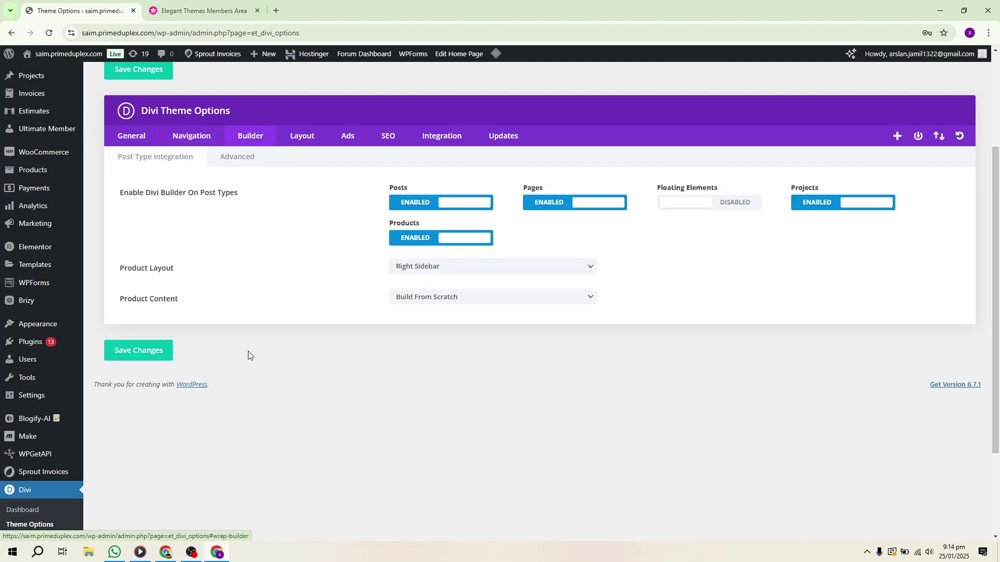
pyautogui.click(302, 136)
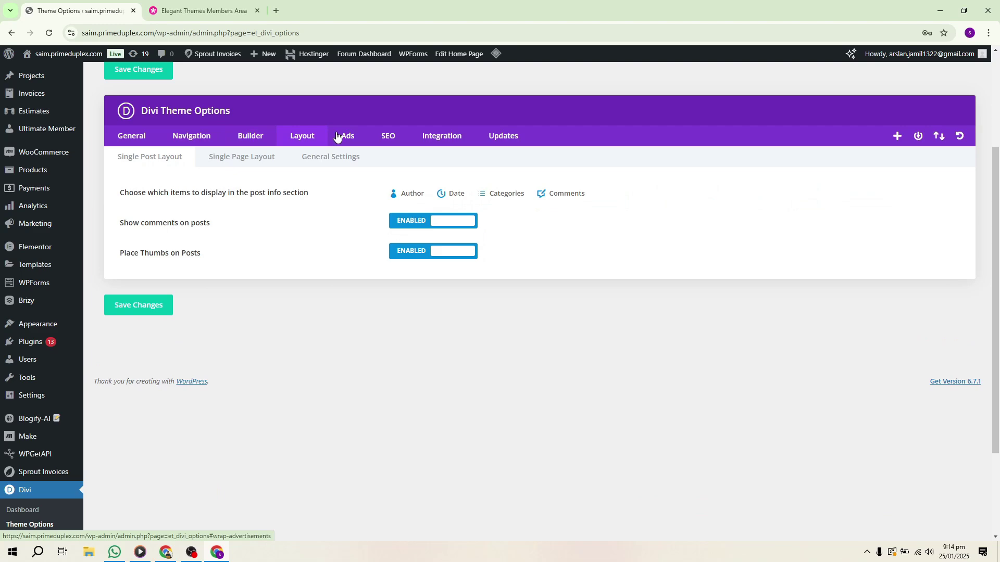
pyautogui.click(350, 138)
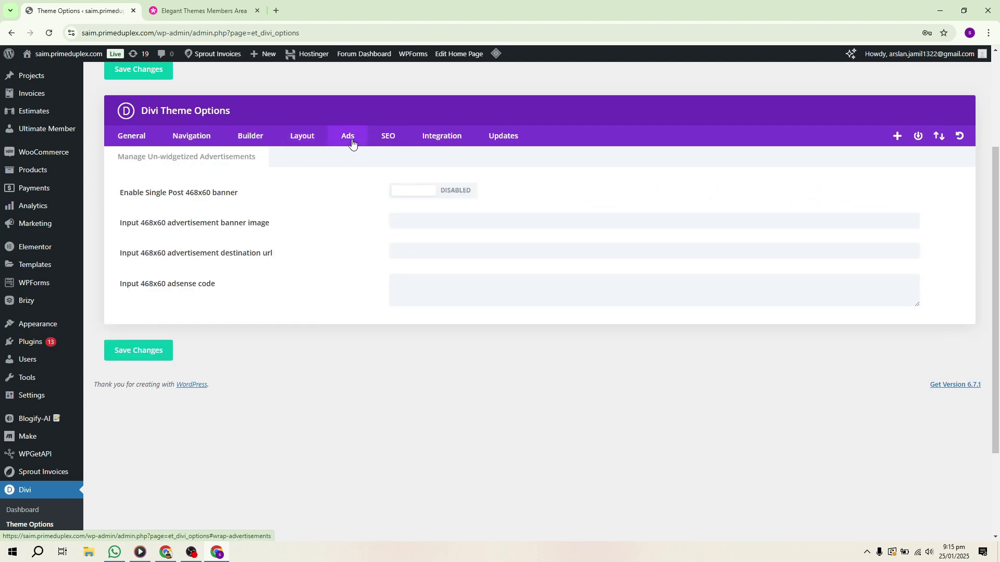
# Step: Check Author and Contributor permissions in Divi Role Editor, then return to Elegant Themes
pyautogui.click(31, 539)
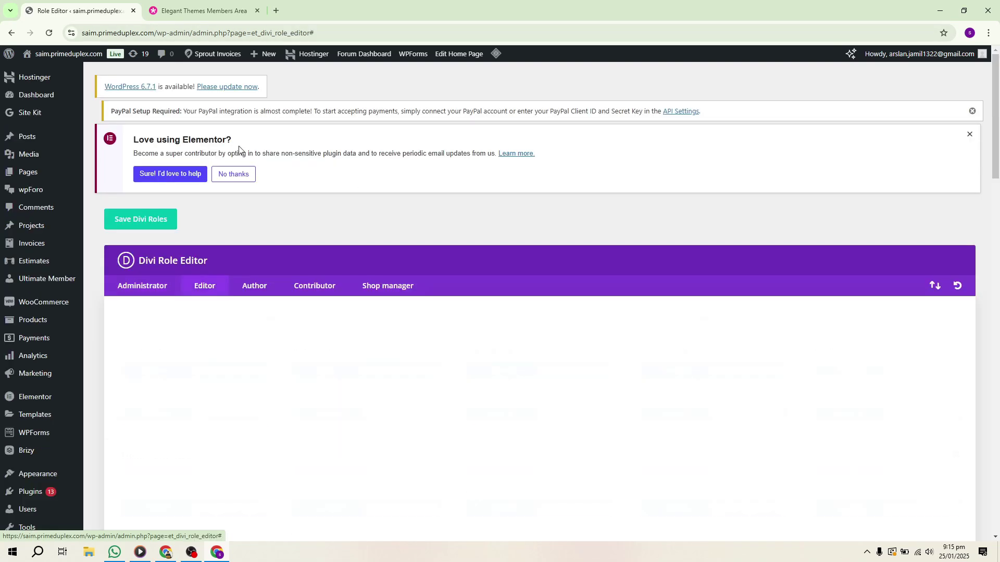
pyautogui.click(254, 286)
pyautogui.click(314, 286)
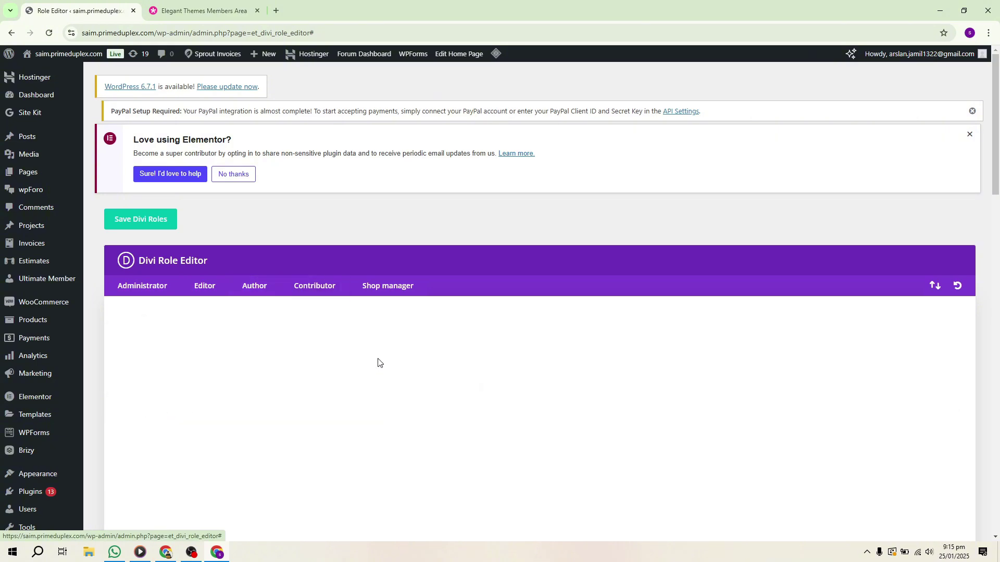
pyautogui.scroll(-2, 377, 362)
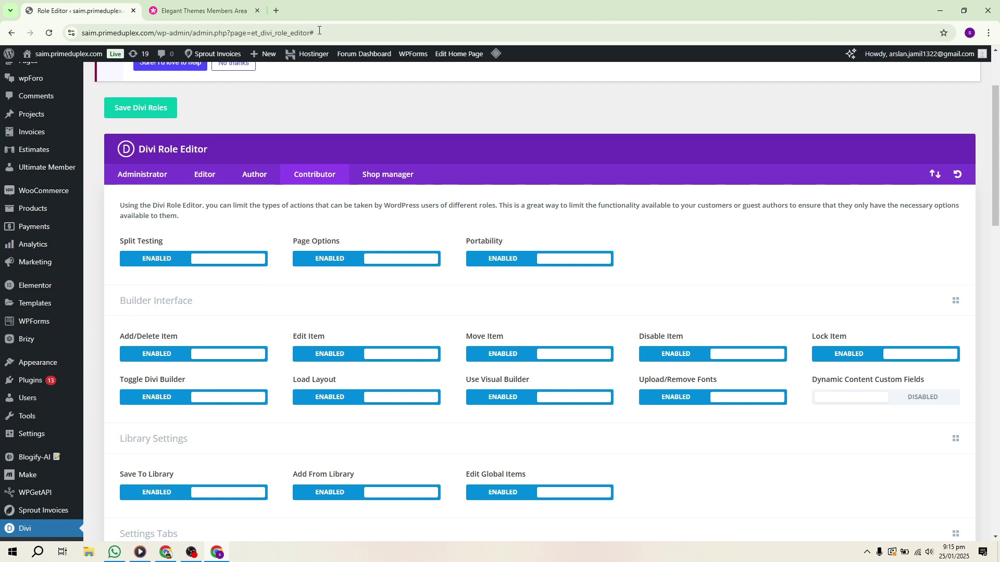
pyautogui.click(203, 10)
pyautogui.scroll(5, 319, 207)
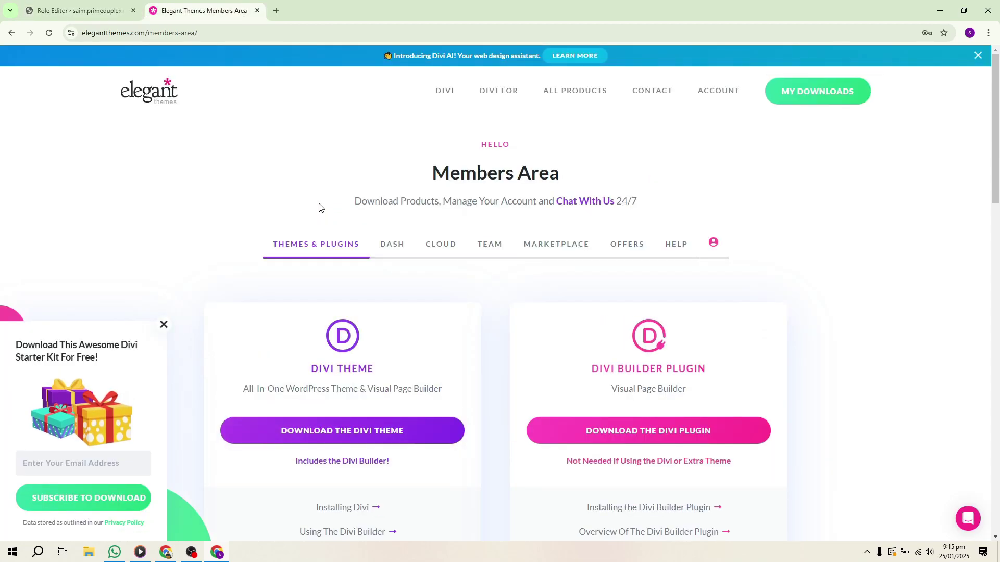
pyautogui.click(163, 324)
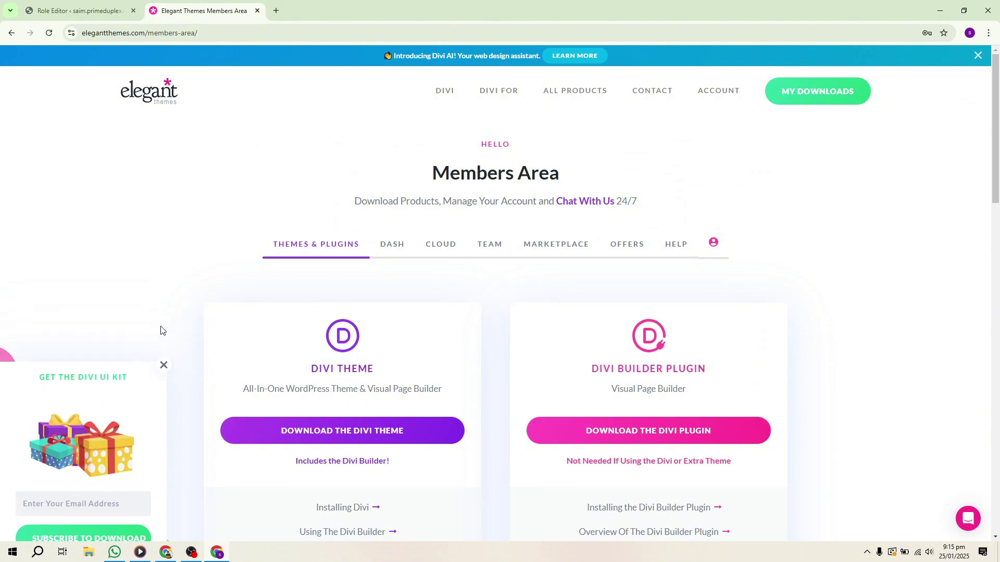